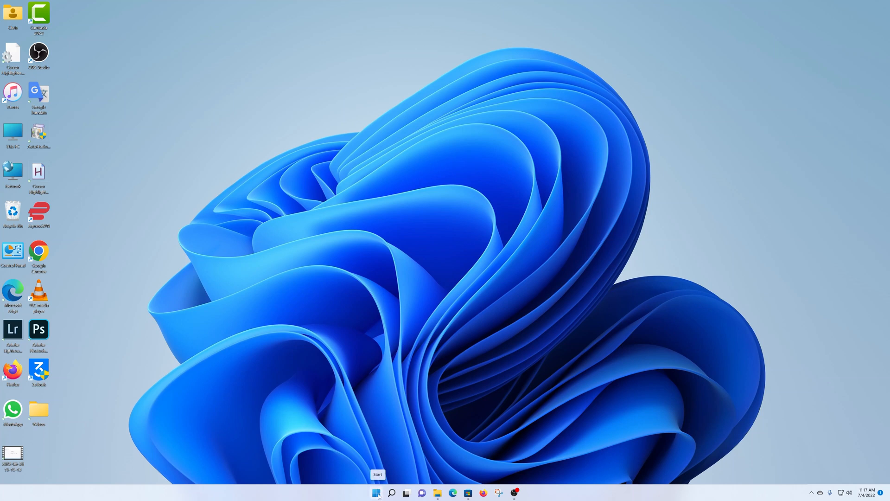
# Step: Launch Task Manager from a Start menu search, showing the Processes list
pyautogui.click(377, 493)
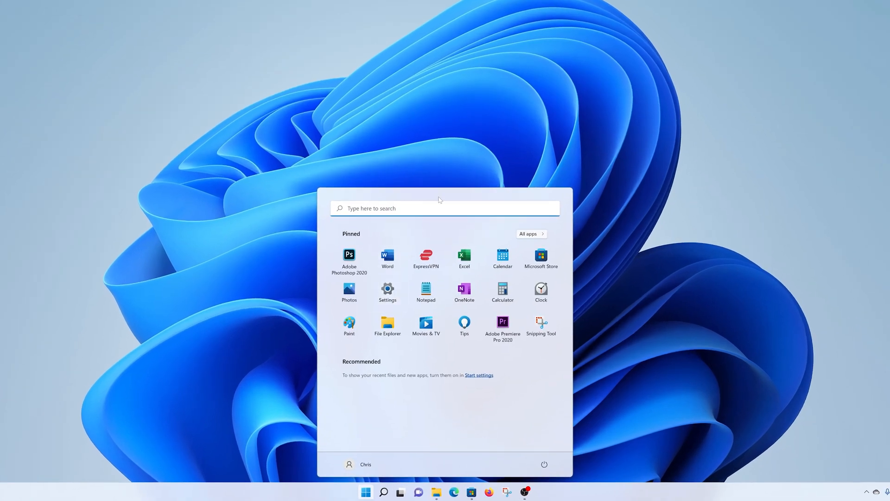
pyautogui.write('t')
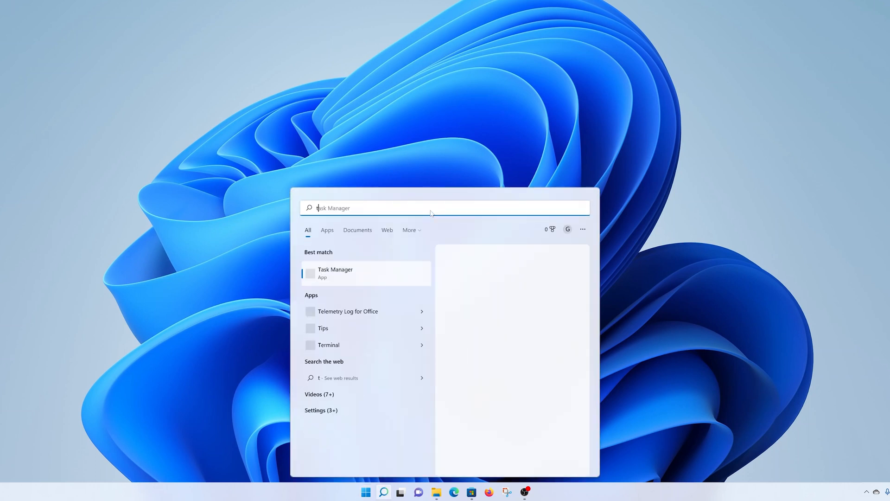
pyautogui.write('ask manag')
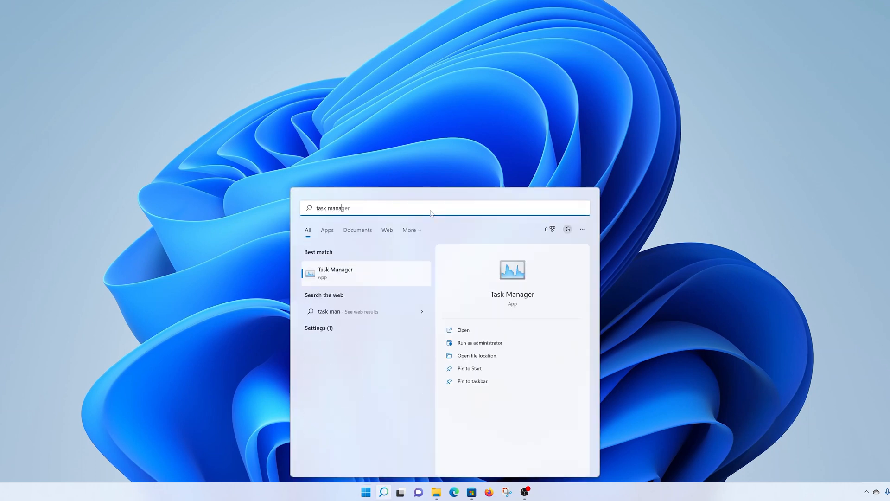
pyautogui.click(360, 276)
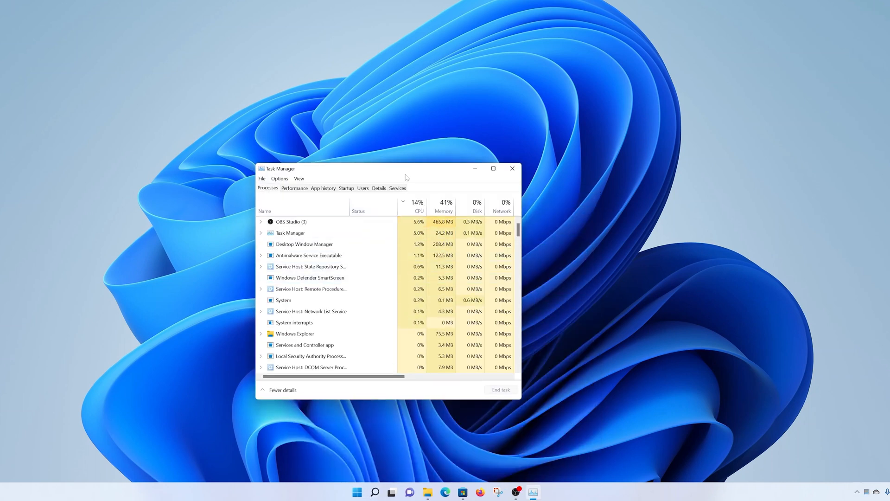
# Step: Move Task Manager higher, toggle Fewer then More details, and go to Performance CPU view
pyautogui.moveTo(407, 175); pyautogui.dragTo(428, 92)
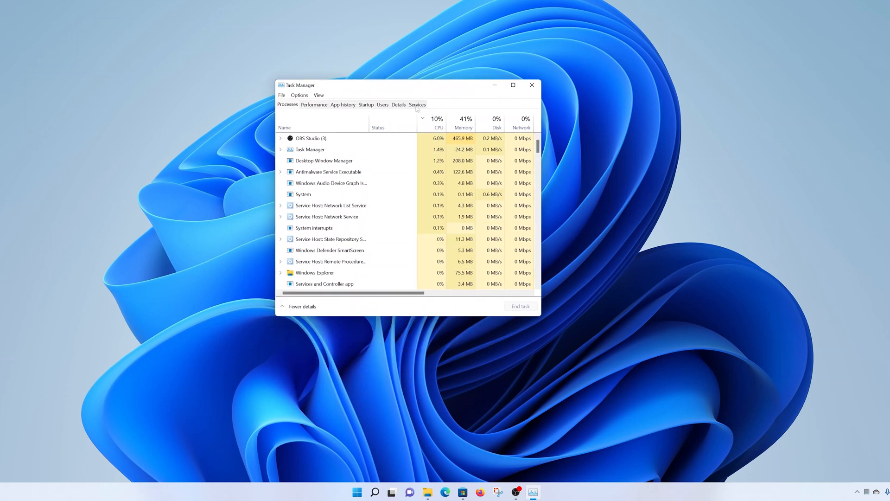
pyautogui.click(287, 314)
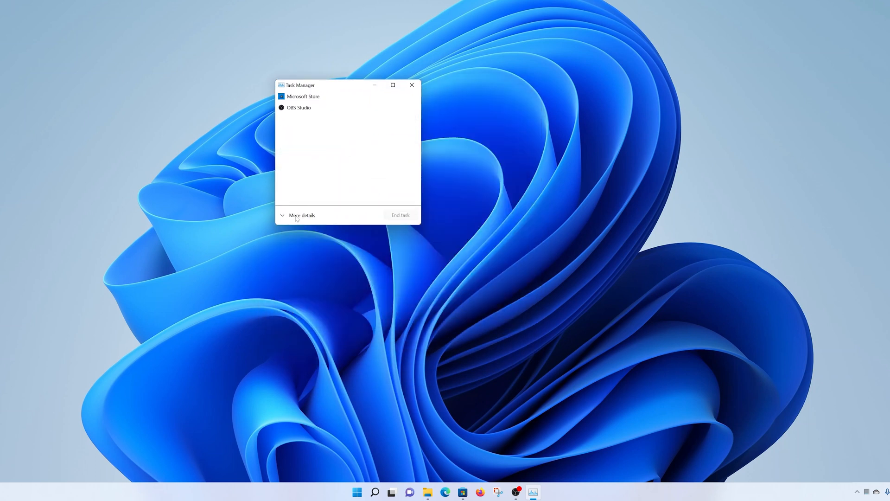
pyautogui.click(297, 217)
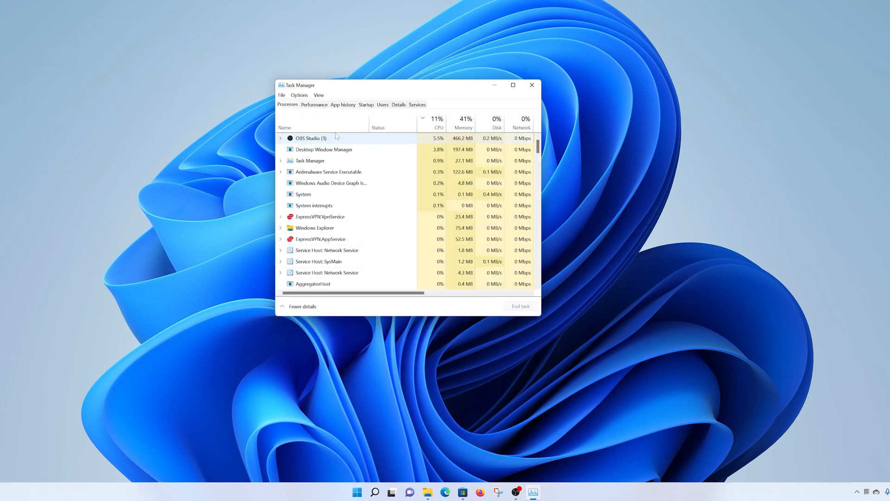
pyautogui.click(313, 105)
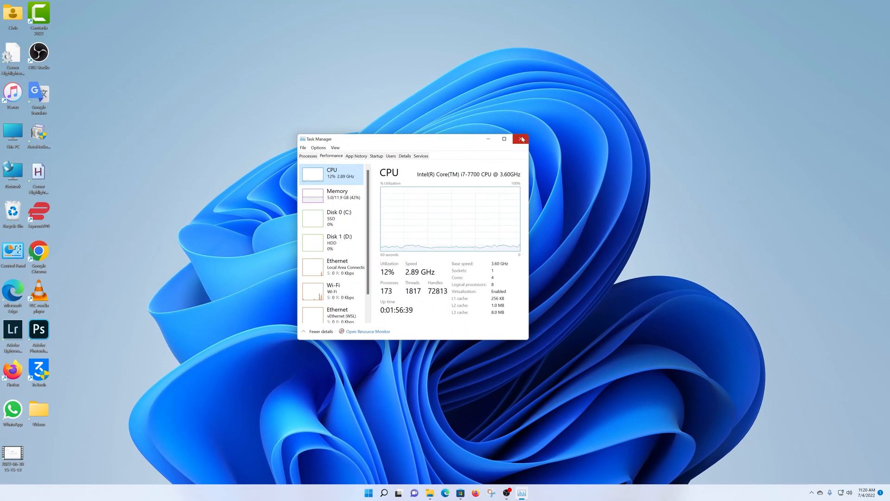
# Step: Close Task Manager after reviewing the i7-7700 CPU graph with 4 cores and 8 logical processors
pyautogui.click(523, 139)
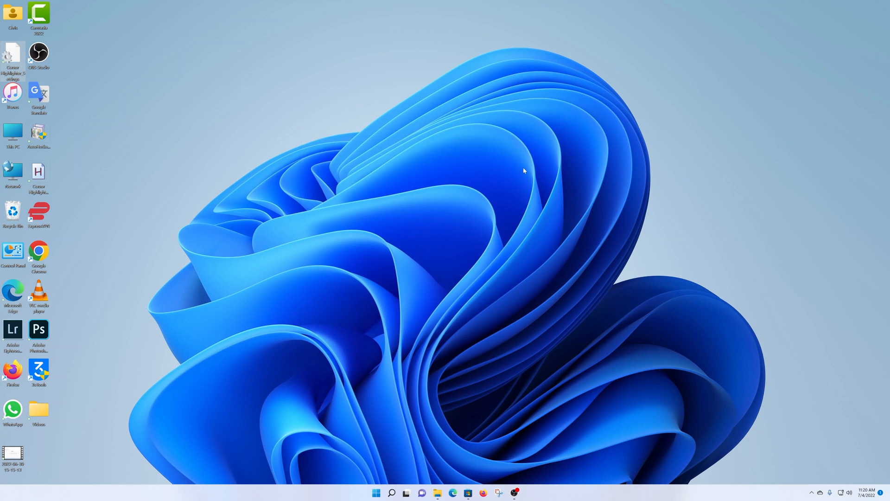
# Step: Search 'run' from Start and bring up the Run dialog
pyautogui.click(376, 492)
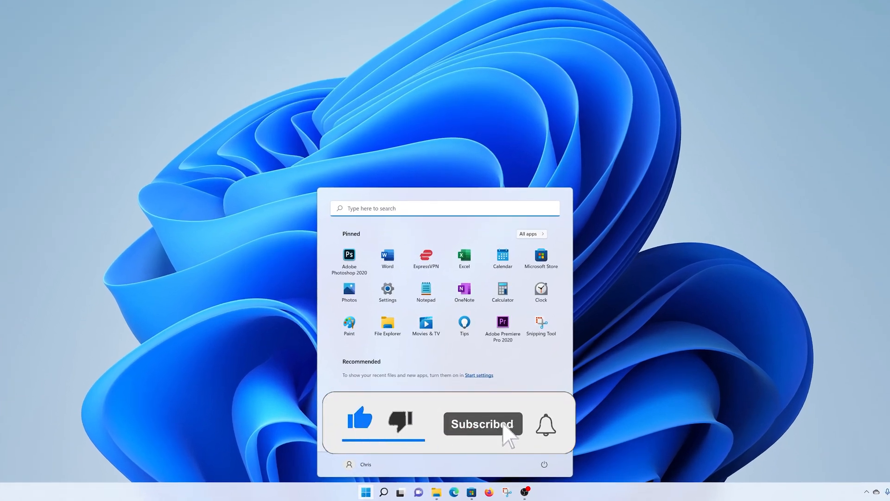
pyautogui.press('super+s')
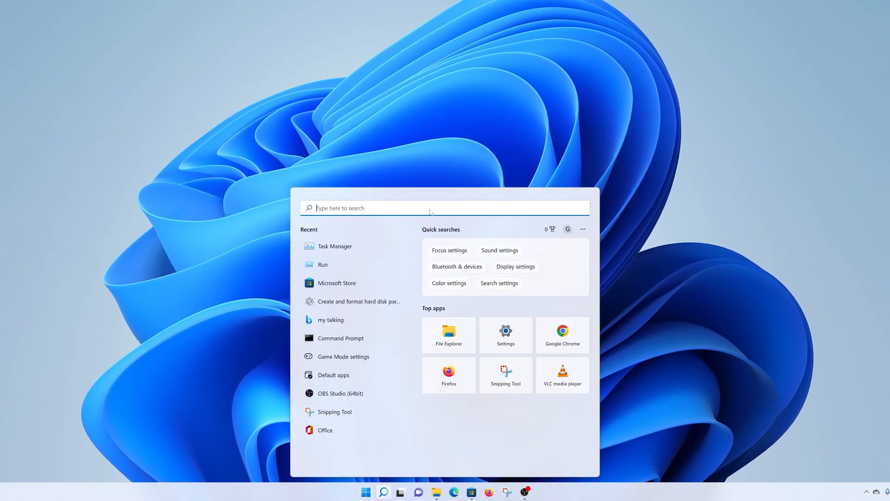
pyautogui.write('run')
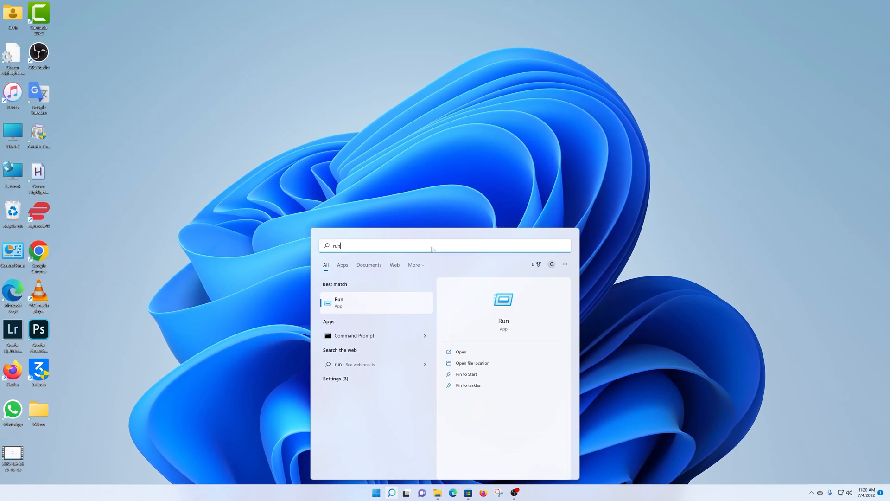
pyautogui.click(398, 303)
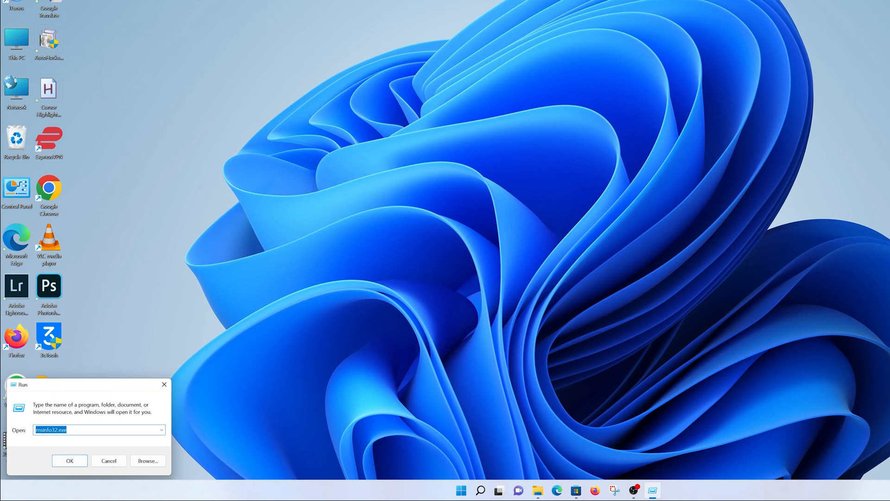
pyautogui.write('ms')
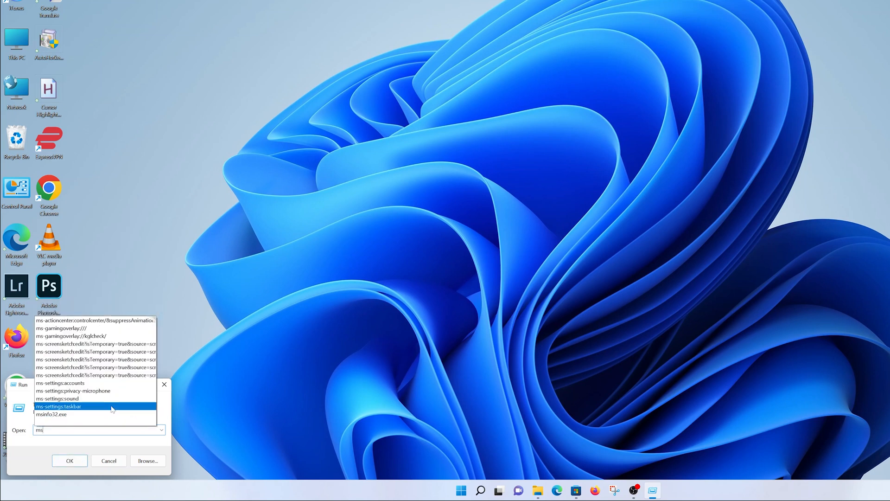
pyautogui.write('info')
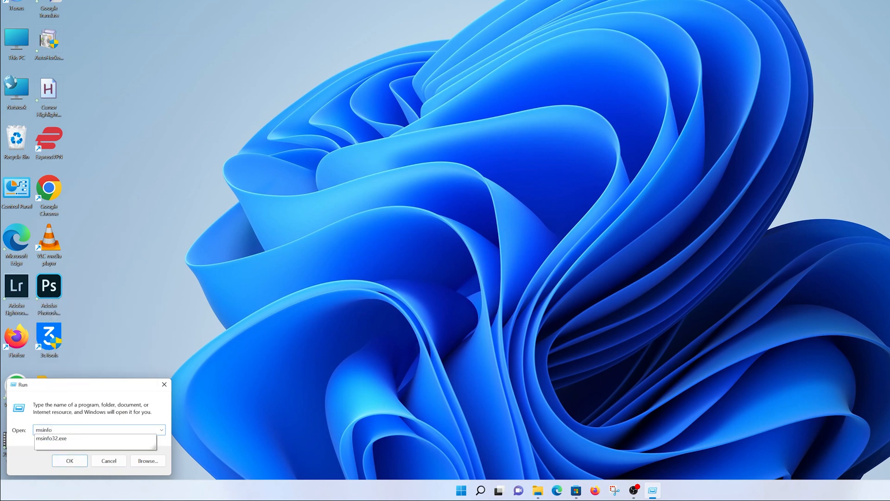
pyautogui.write('32.e')
pyautogui.write('xe')
# Step: Run msinfo32.exe to launch System Information on its System Summary
pyautogui.press('Return')
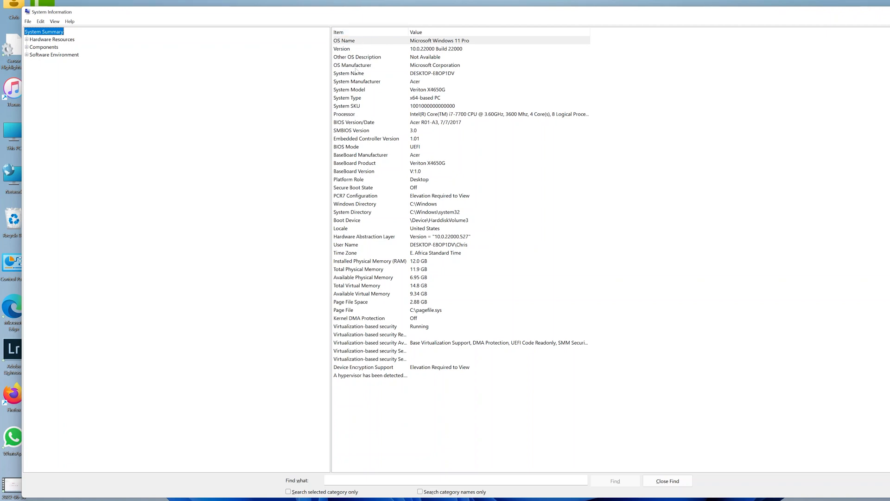
# Step: Highlight the Processor row: Intel i7-7700, 4 cores, 8 logical processors
pyautogui.click(351, 115)
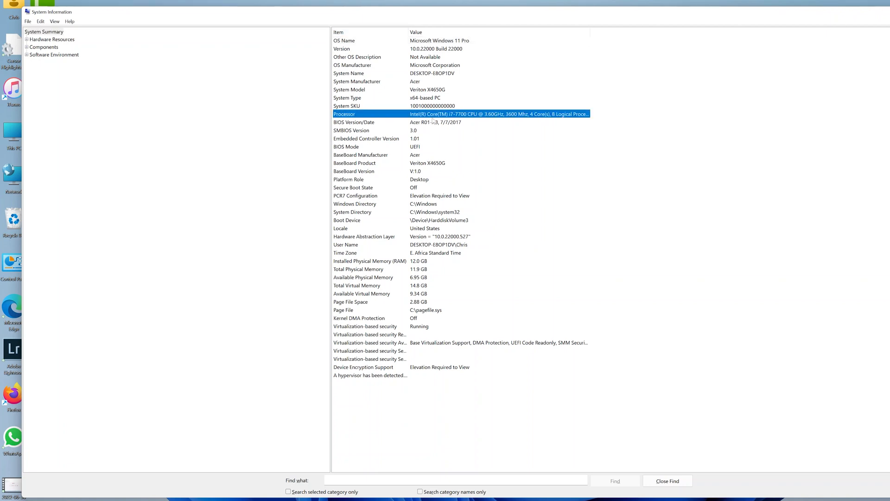